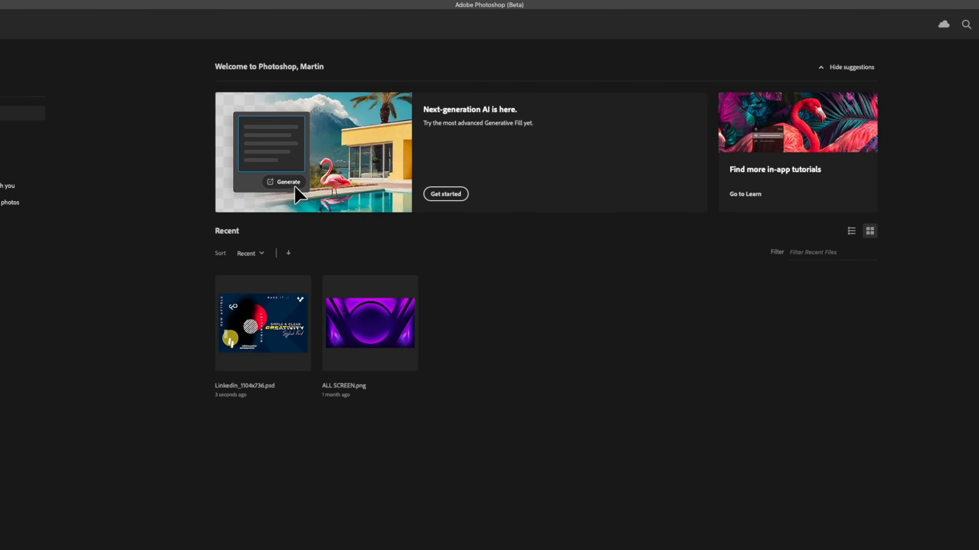
- Create a 1920 x 1080 px, 144 ppi document and place the Capsho banner image flush with the canvas's bottom edge
{"action": "key", "text": "super+n"}
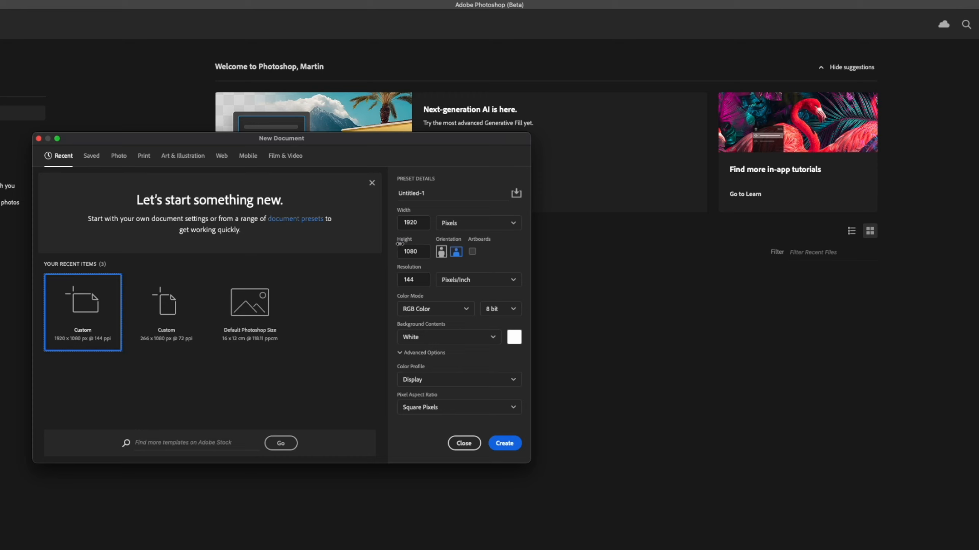
{"action": "left_click", "coordinate": [512, 441]}
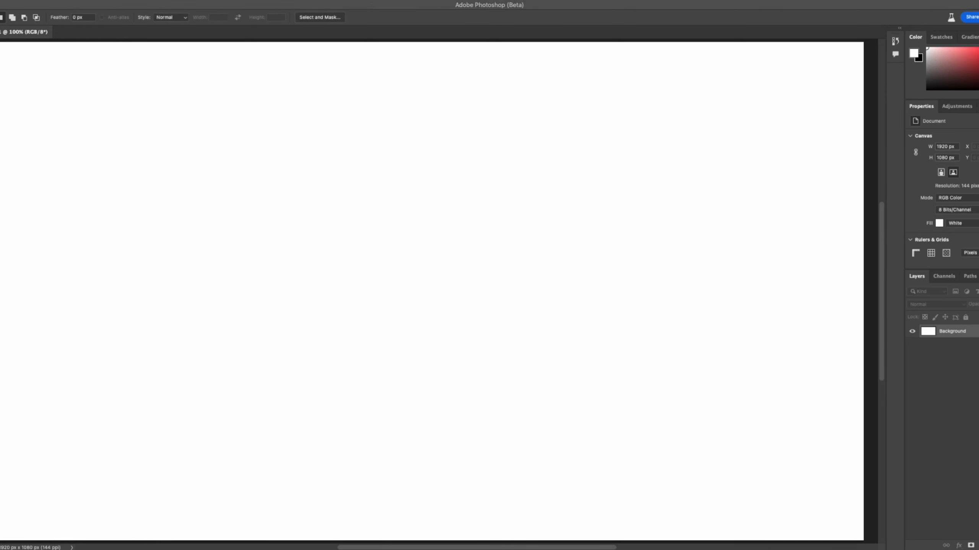
{"action": "left_click_drag", "start_coordinate": [357, 353], "coordinate": [389, 353]}
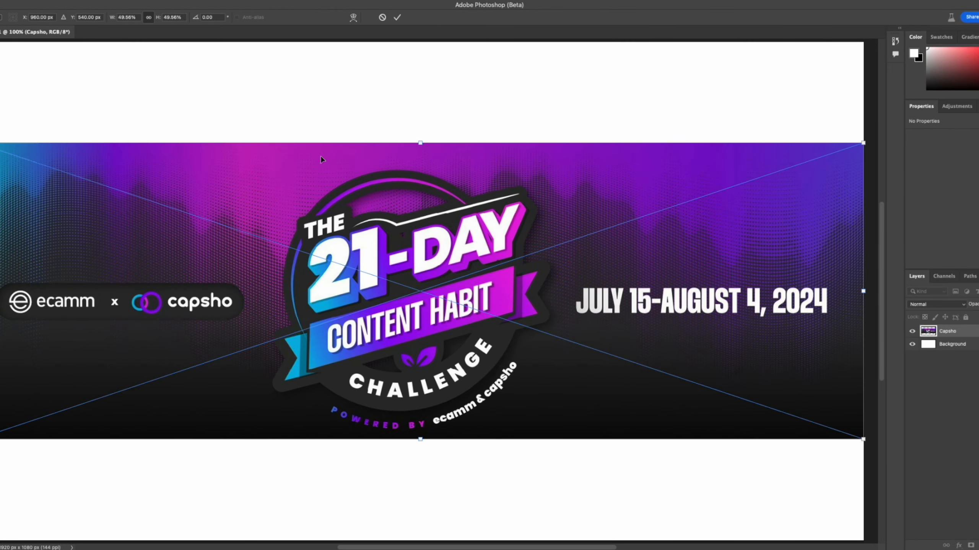
{"action": "left_click_drag", "start_coordinate": [322, 158], "coordinate": [324, 255]}
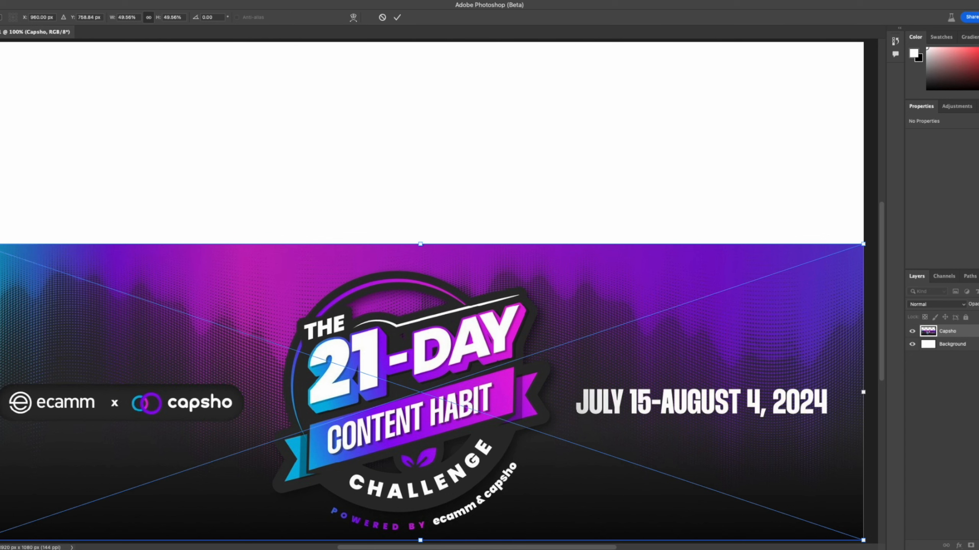
{"action": "key", "text": "Return"}
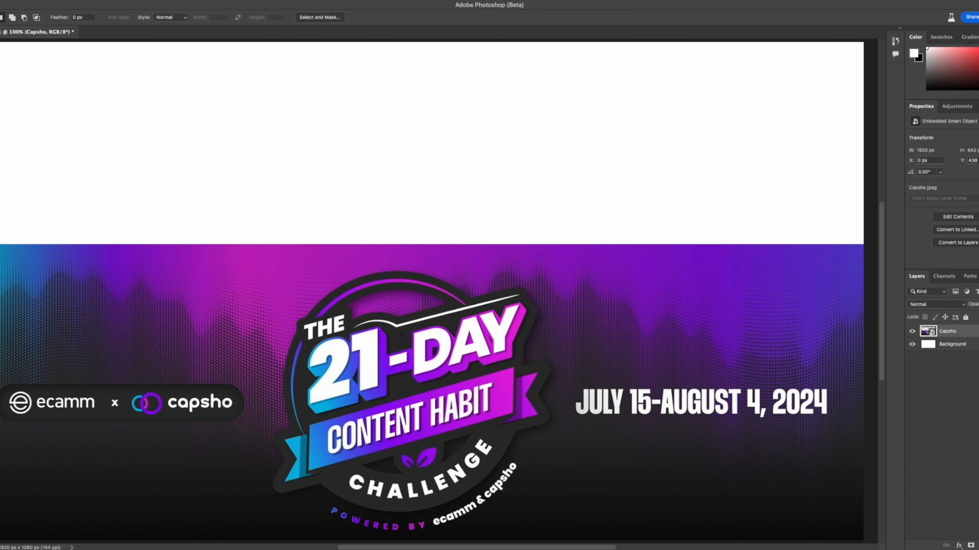
- Select the white area above the banner with a slight overlap, run Generative Fill without a prompt, and choose the third variation
{"action": "left_click_drag", "start_coordinate": [0, 43], "coordinate": [864, 258]}
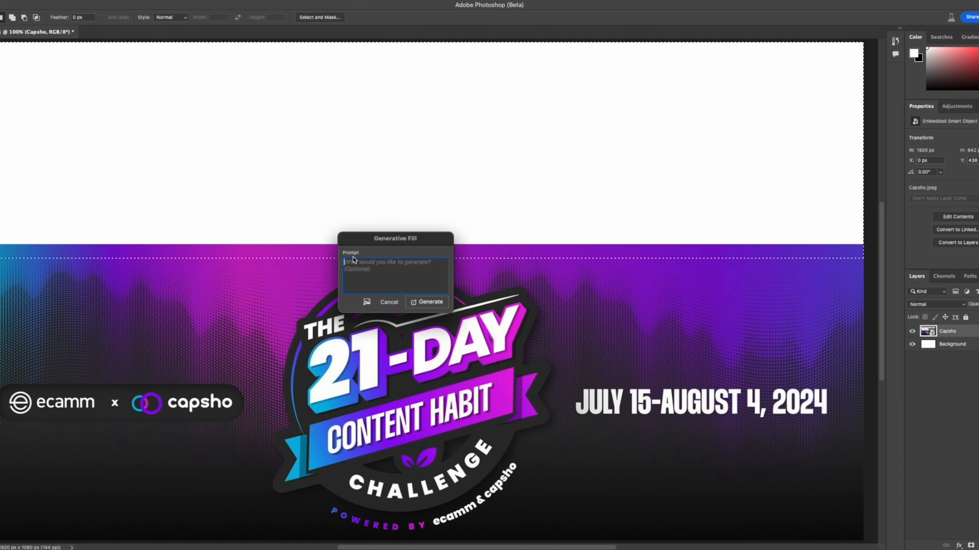
{"action": "left_click", "coordinate": [427, 302]}
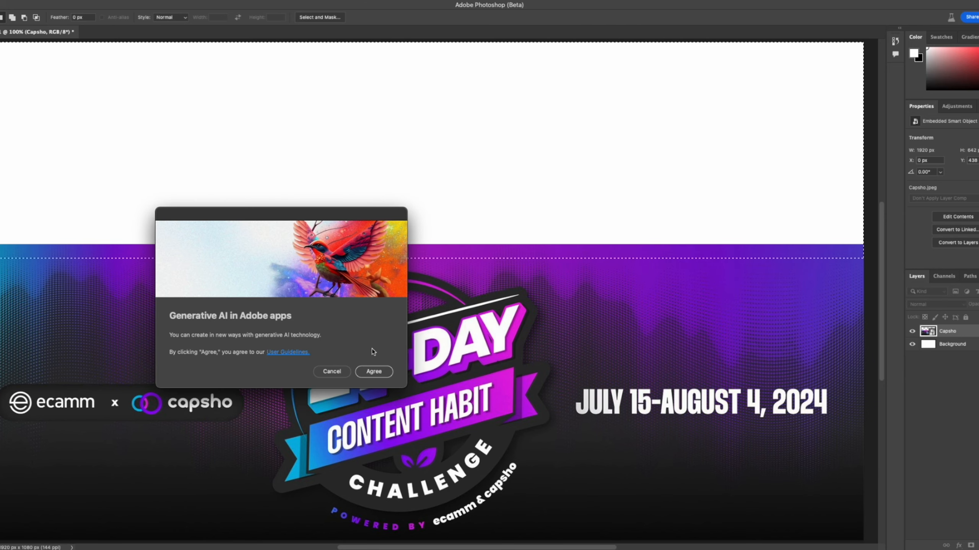
{"action": "left_click", "coordinate": [365, 372]}
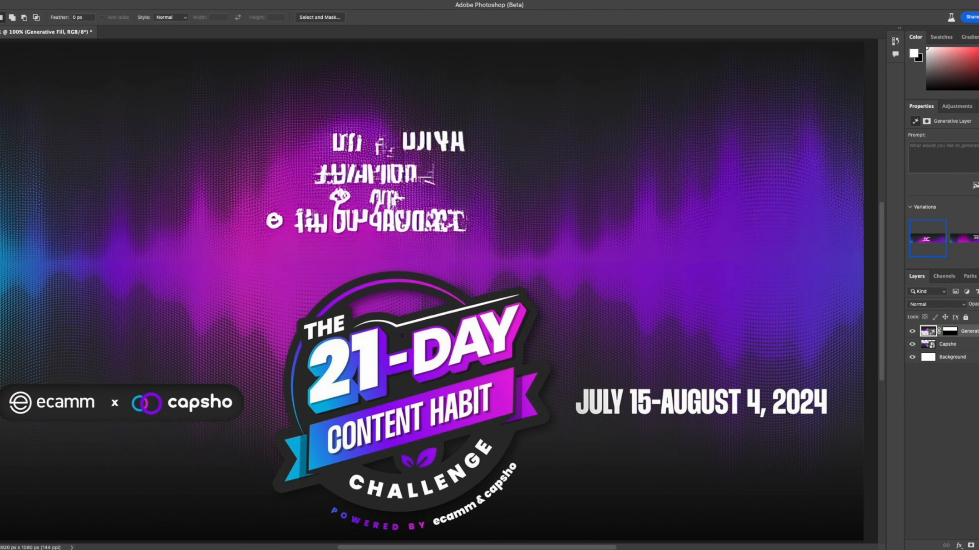
{"action": "left_click", "coordinate": [965, 238]}
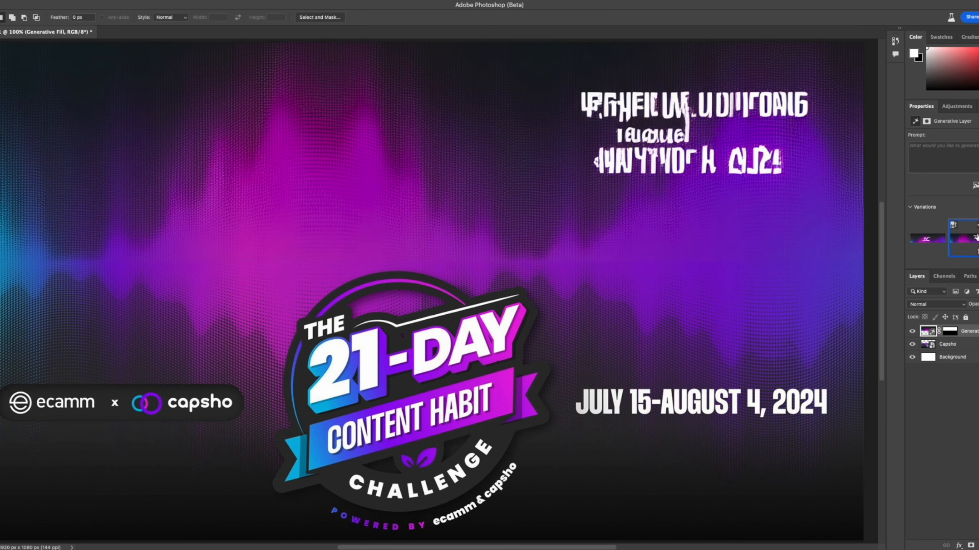
{"action": "left_click", "coordinate": [978, 237]}
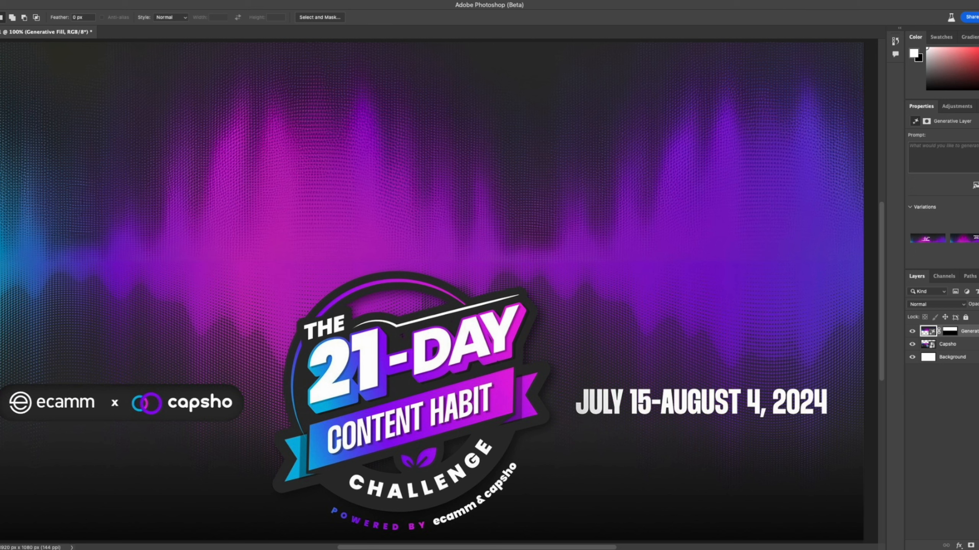
- Save the document as Capsho in the LinkedIn folder
{"action": "key", "text": "super+s"}
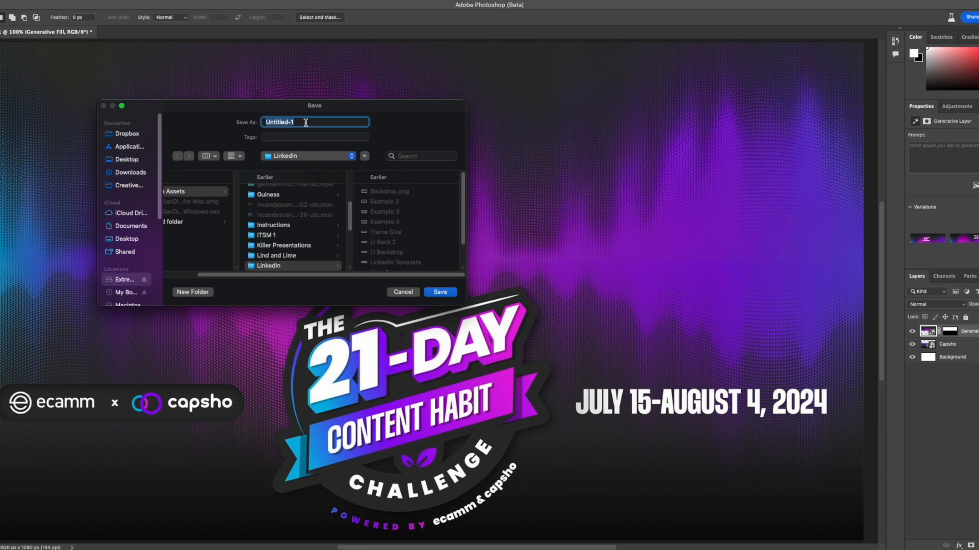
{"action": "type", "text": "Capho"}
{"action": "key", "text": "BackSpace"}
{"action": "key", "text": "BackSpace"}
{"action": "type", "text": "sho"}
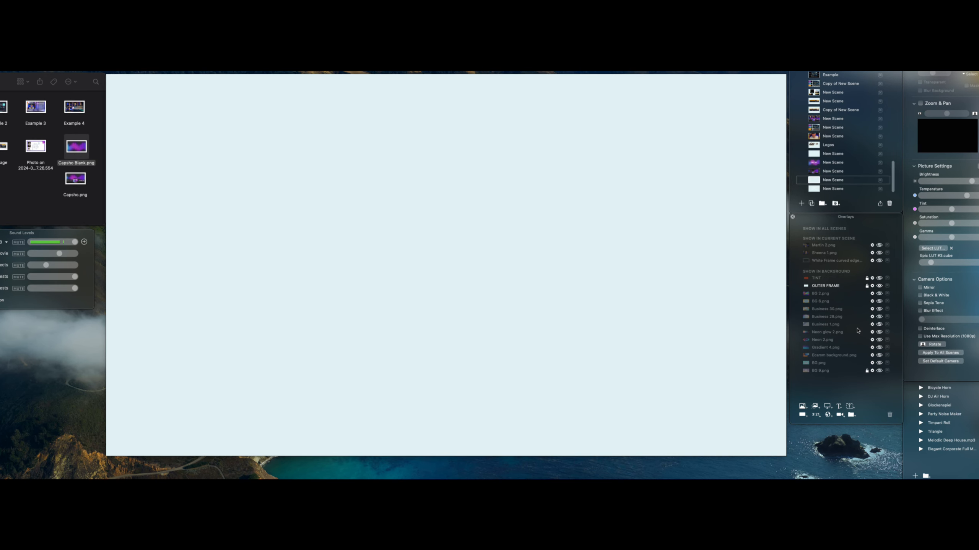
- Switch to Ecamm Live and add Capsho.png as a full-frame overlay in the blank scene
{"action": "mouse_move", "coordinate": [592, 269]}
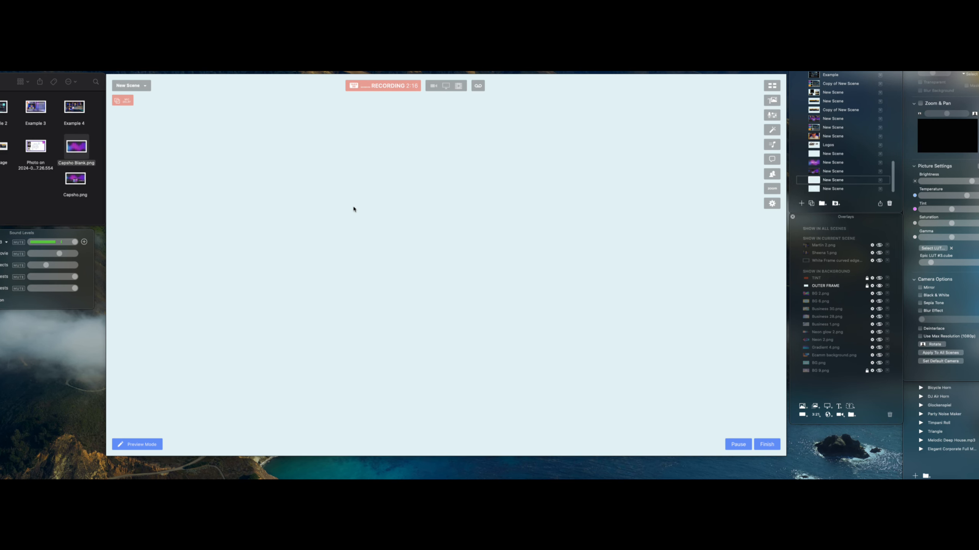
{"action": "left_click", "coordinate": [72, 181]}
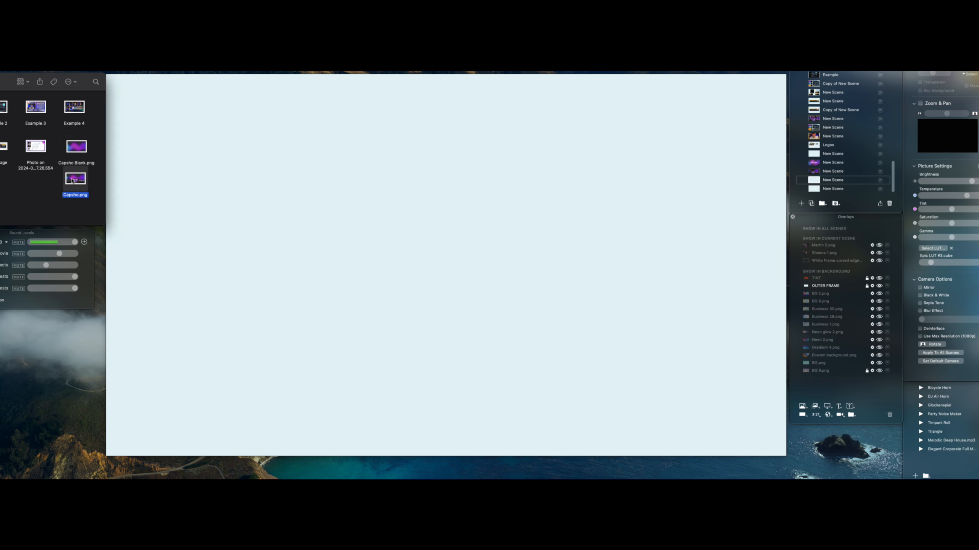
{"action": "left_click_drag", "start_coordinate": [72, 180], "coordinate": [452, 200]}
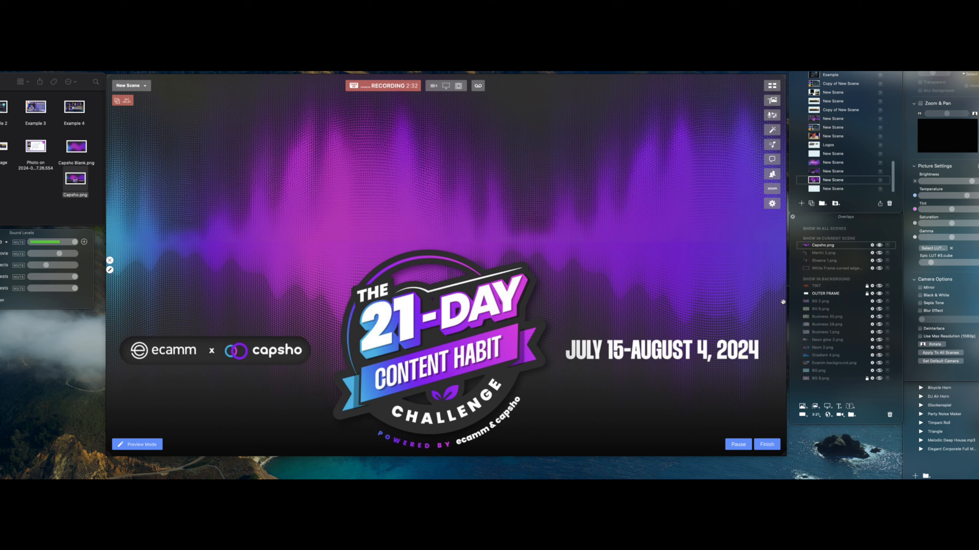
- Show the hidden overlay of the man in the hat and move Capsho.png below the scene's other overlays
{"action": "left_click", "coordinate": [823, 254]}
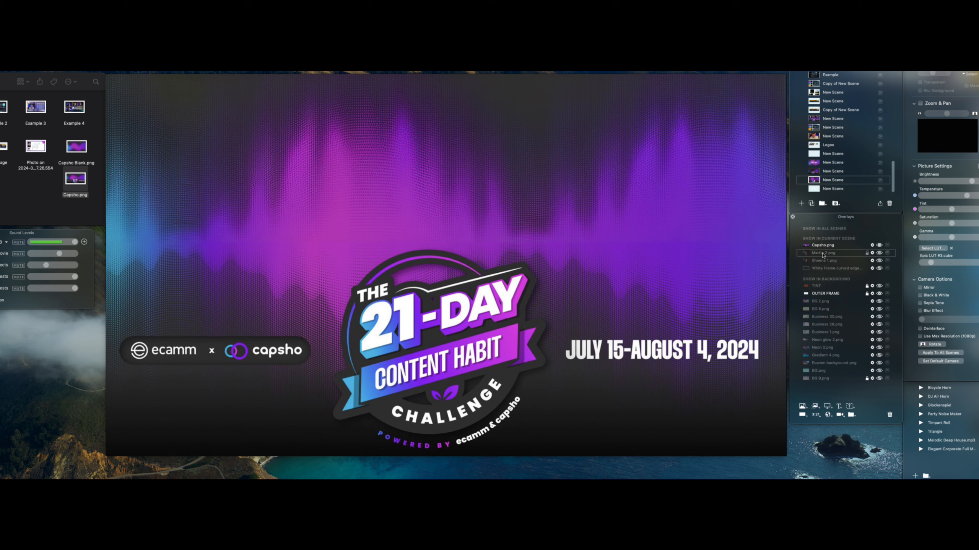
{"action": "left_click", "coordinate": [879, 254]}
{"action": "left_click", "coordinate": [816, 246]}
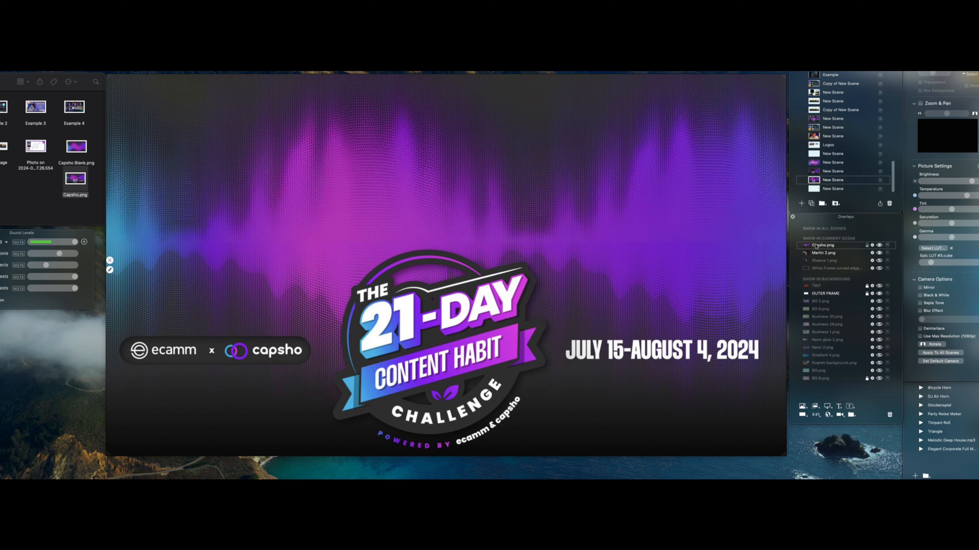
{"action": "left_click_drag", "start_coordinate": [815, 247], "coordinate": [819, 272]}
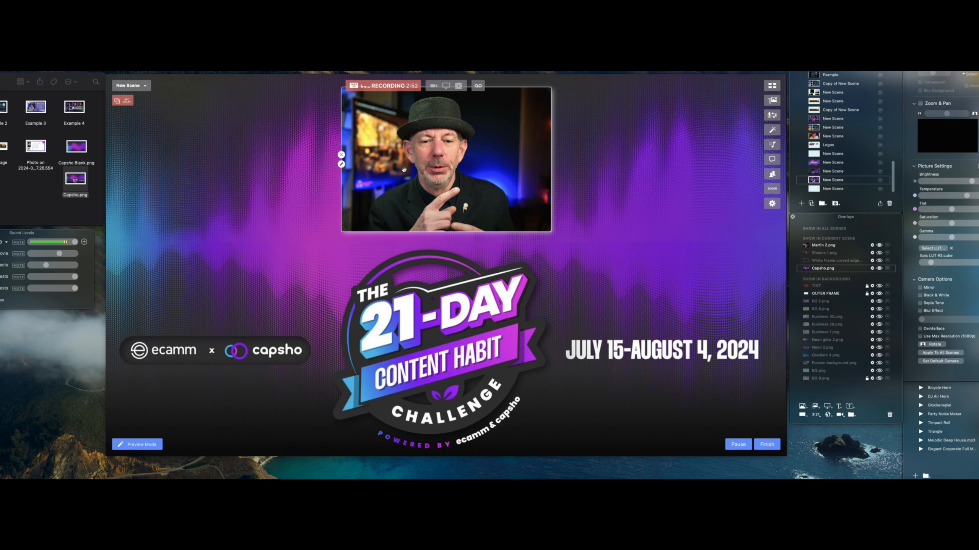
{"action": "left_click_drag", "start_coordinate": [426, 169], "coordinate": [427, 167]}
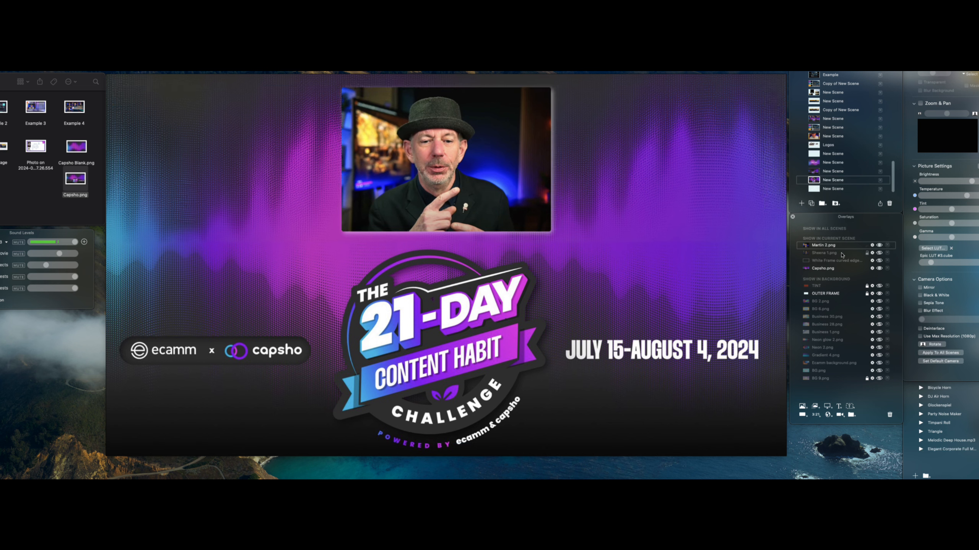
- Show the woman's photo overlay, duplicate it, and place the copy to the right of the man's photo, aligned with the row
{"action": "left_click", "coordinate": [879, 253]}
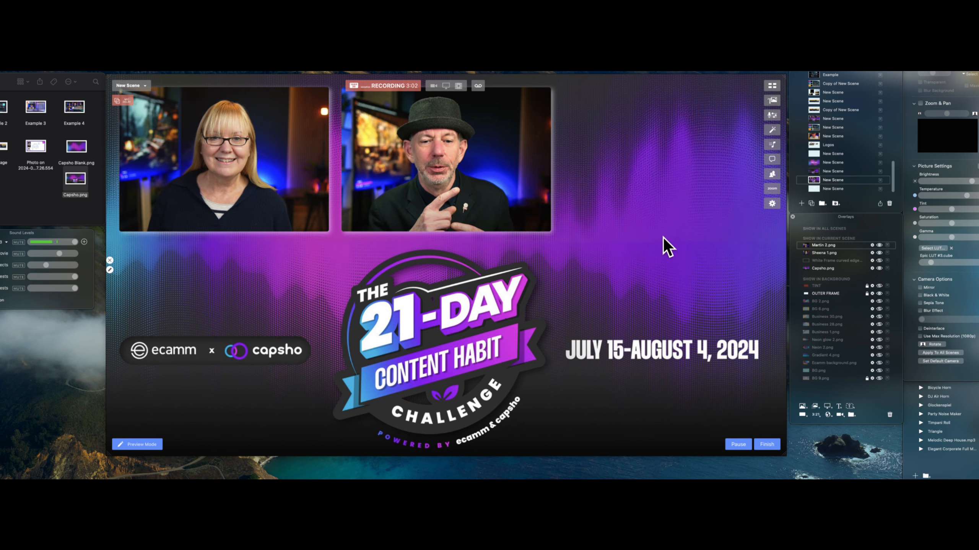
{"action": "right_click", "coordinate": [272, 159]}
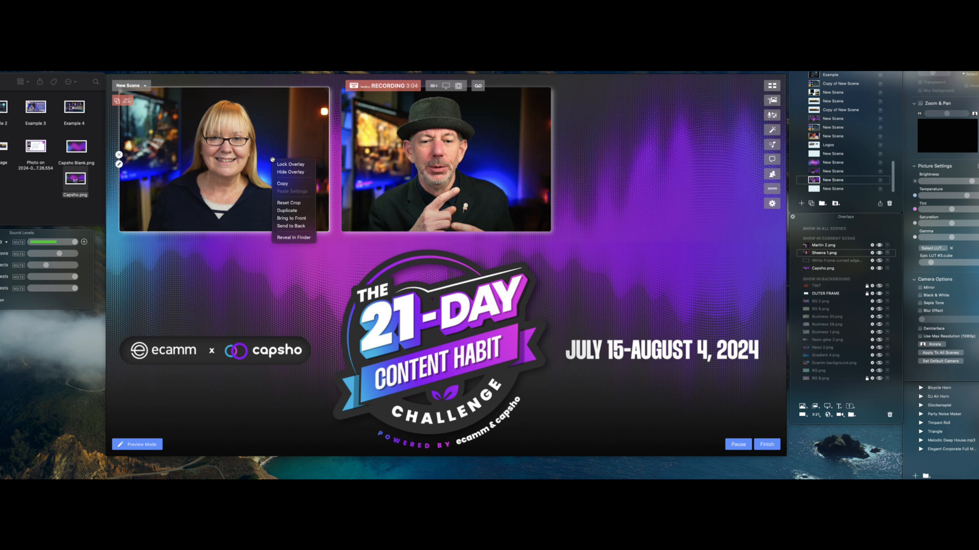
{"action": "left_click", "coordinate": [287, 211]}
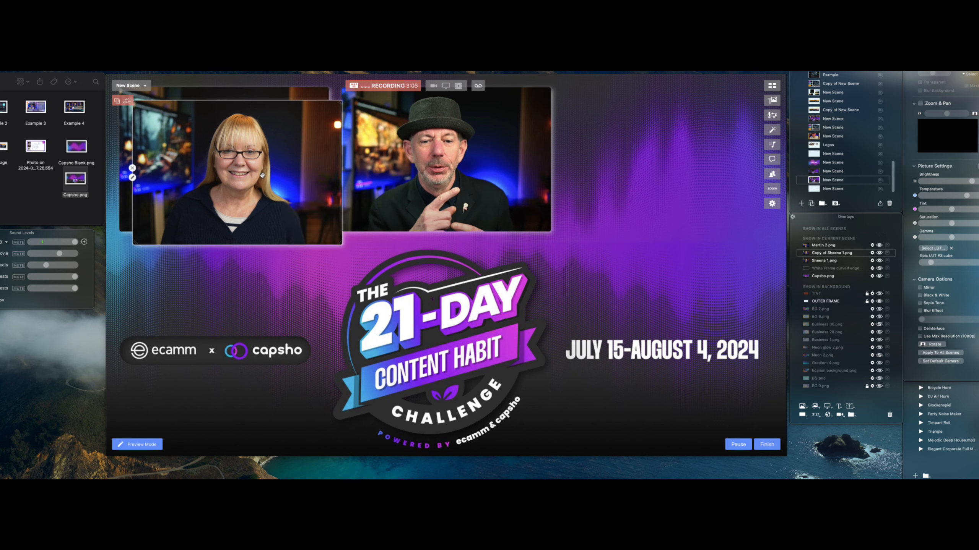
{"action": "left_click_drag", "start_coordinate": [262, 175], "coordinate": [691, 163]}
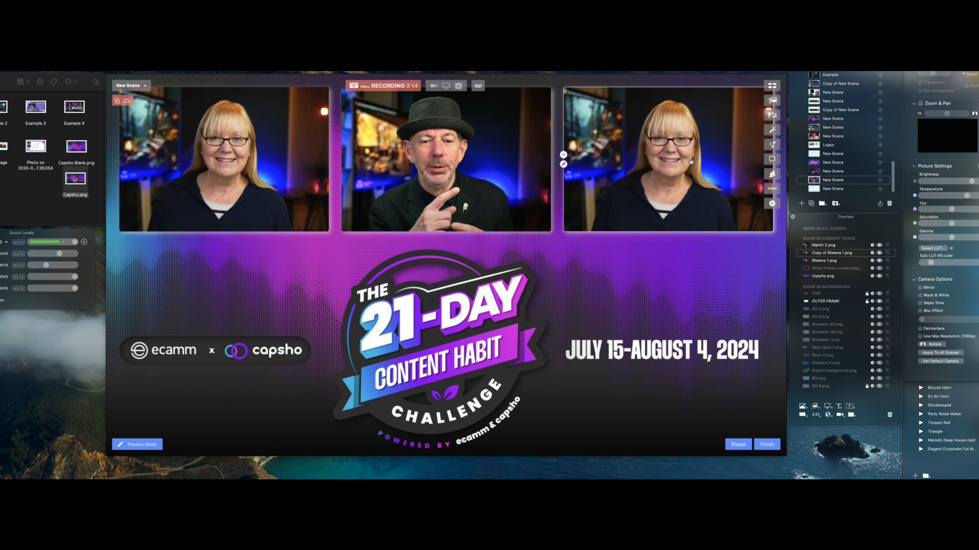
{"action": "left_click_drag", "start_coordinate": [691, 162], "coordinate": [690, 163]}
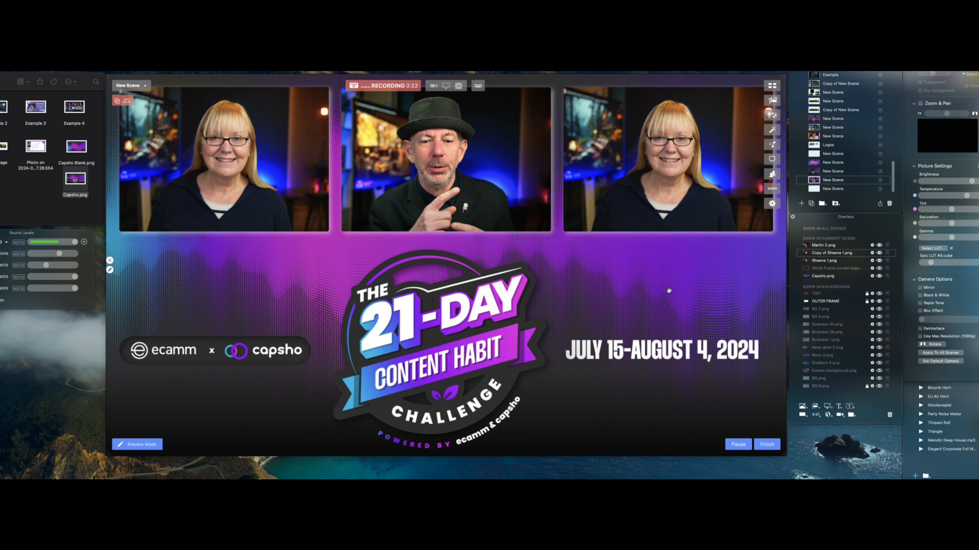
- Show the white curved-edge frame overlay and move the Capsho.png background up slightly so its logo clears the frame
{"action": "left_click", "coordinate": [817, 270]}
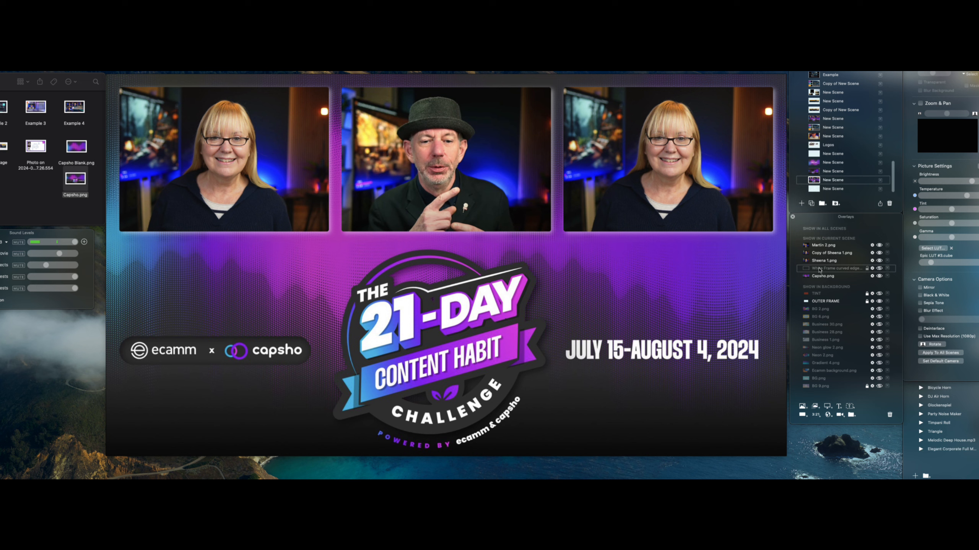
{"action": "left_click", "coordinate": [879, 269]}
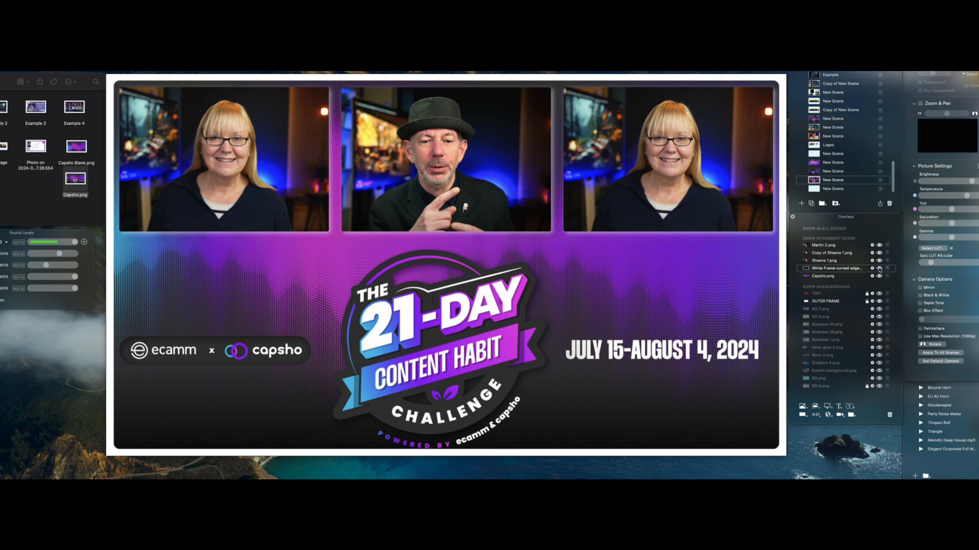
{"action": "mouse_move", "coordinate": [665, 324]}
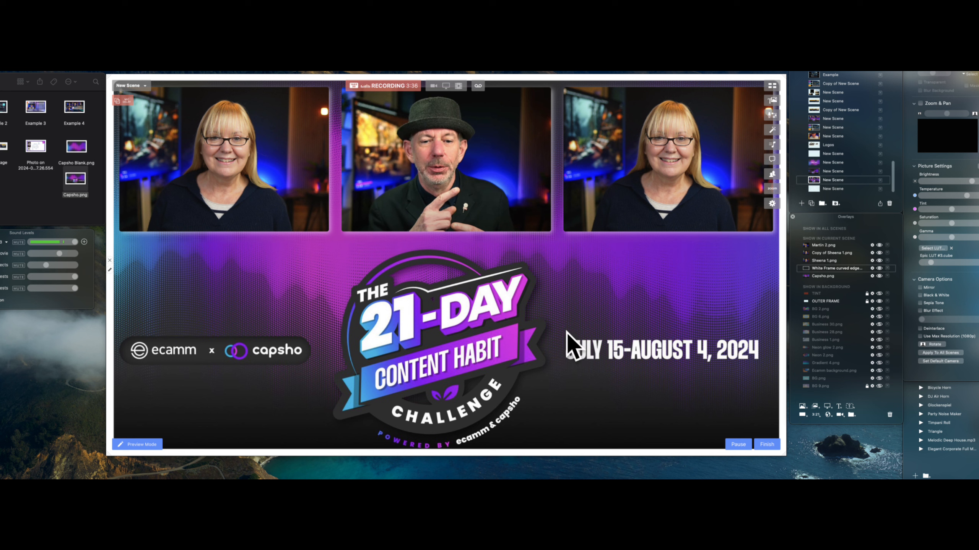
{"action": "left_click", "coordinate": [551, 397]}
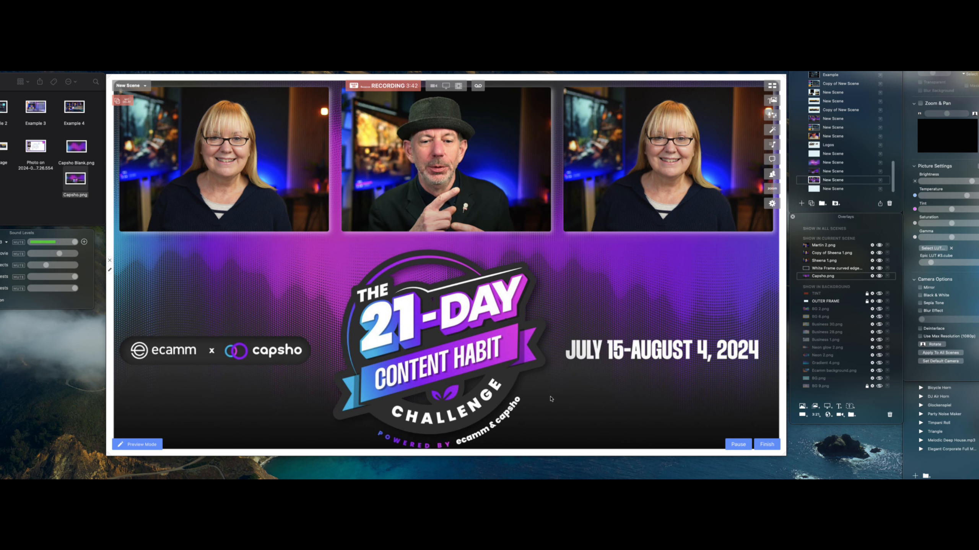
{"action": "left_click_drag", "start_coordinate": [551, 399], "coordinate": [552, 392]}
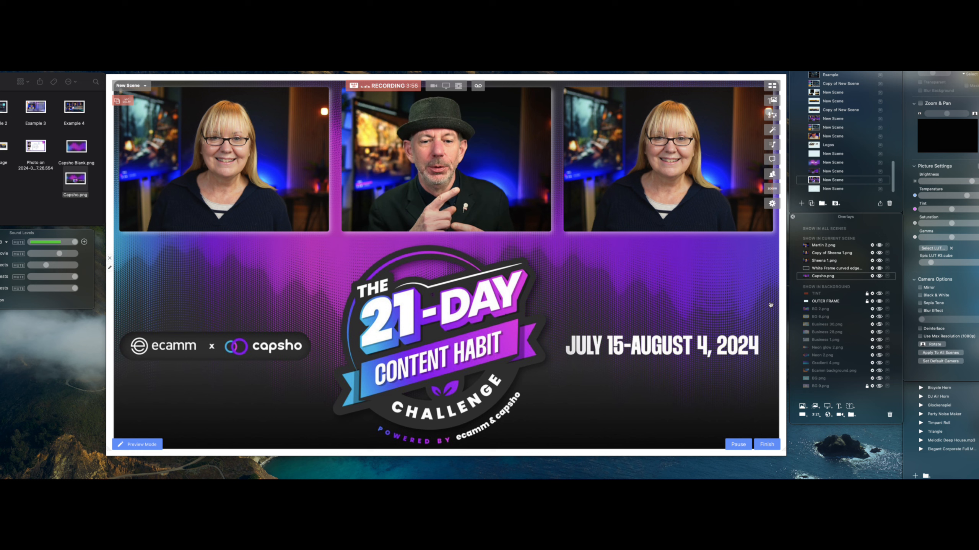
- Add a white rectangle below the lower-left corner of the leftmost photo and set its blend mode to Overlay
{"action": "left_click", "coordinate": [802, 415]}
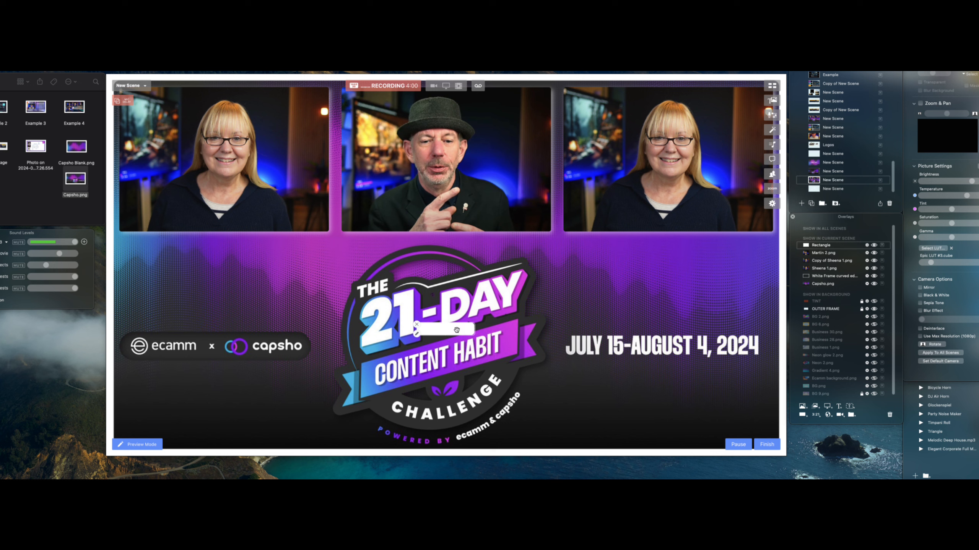
{"action": "mouse_move", "coordinate": [457, 330]}
{"action": "left_mouse_down"}
{"action": "mouse_move", "coordinate": [265, 265]}
{"action": "mouse_move", "coordinate": [158, 245]}
{"action": "left_mouse_up"}
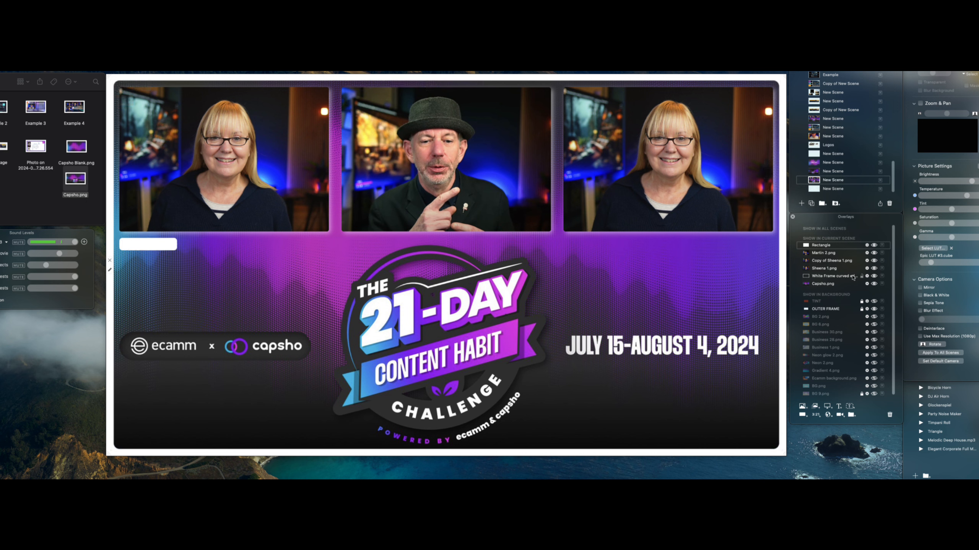
{"action": "left_click", "coordinate": [867, 246]}
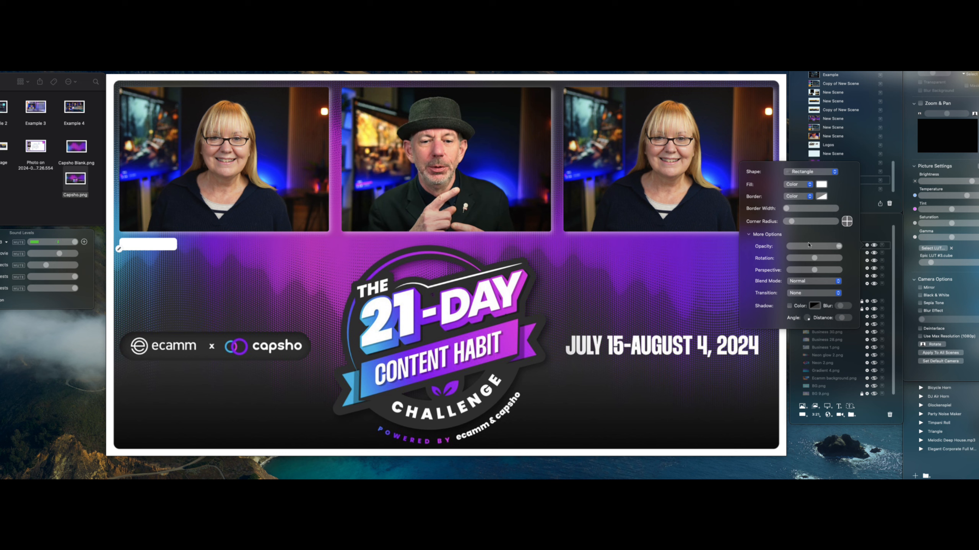
{"action": "left_click", "coordinate": [838, 282]}
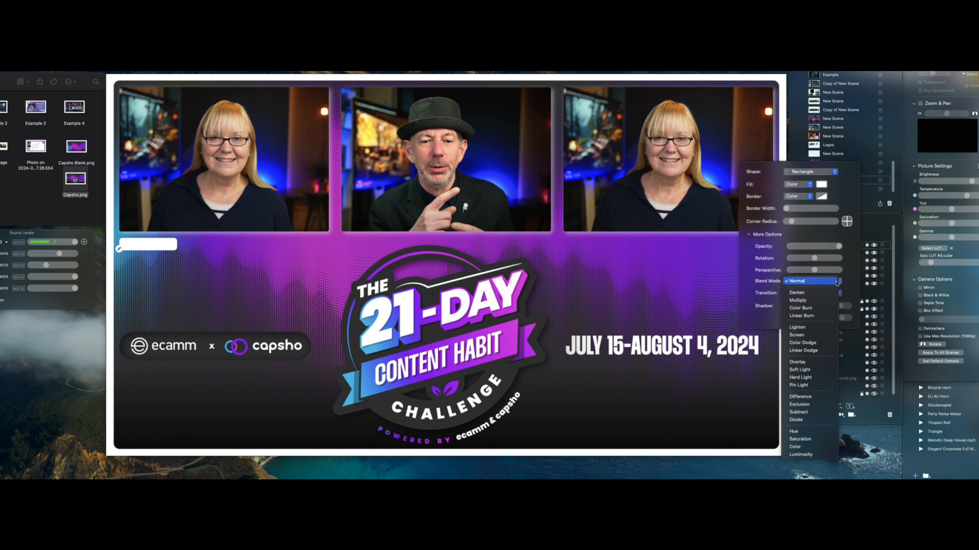
{"action": "left_click", "coordinate": [799, 361]}
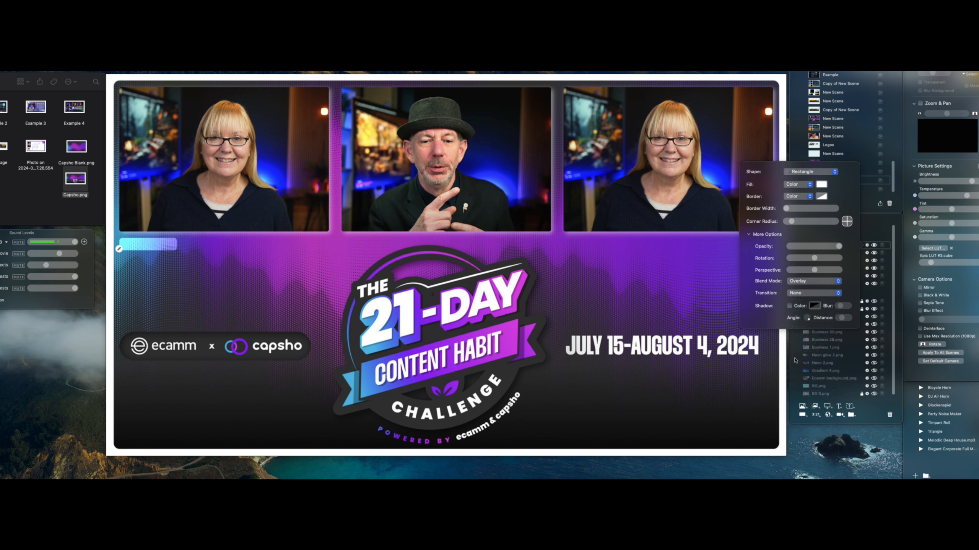
{"action": "mouse_move", "coordinate": [766, 343]}
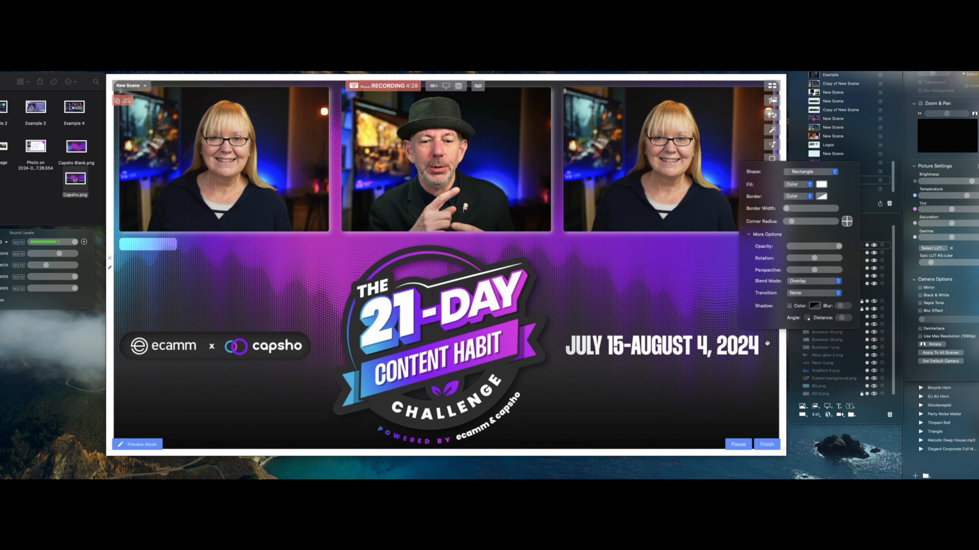
- Duplicate the white rectangle twice and place the copies below the lower-left corners of the middle and rightmost photos
{"action": "left_click", "coordinate": [880, 227]}
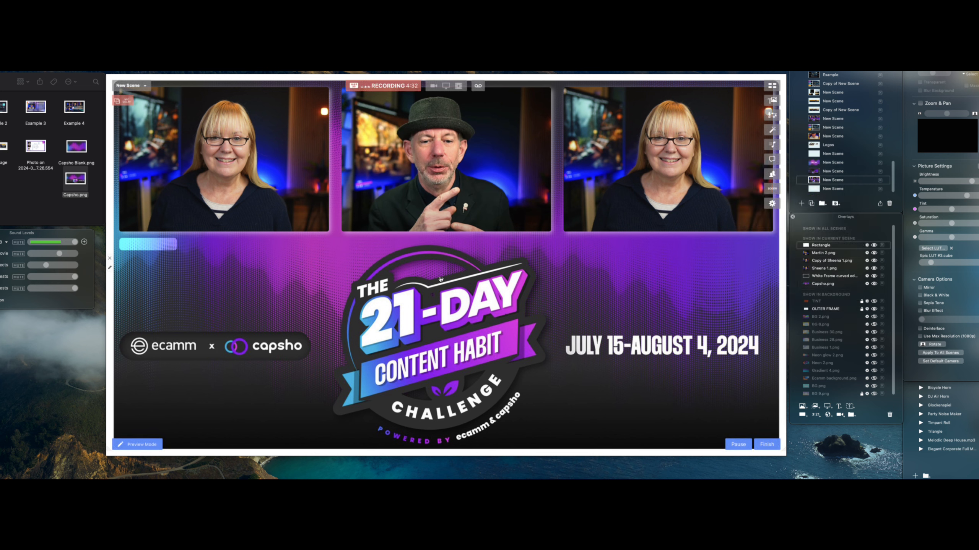
{"action": "right_click", "coordinate": [143, 245]}
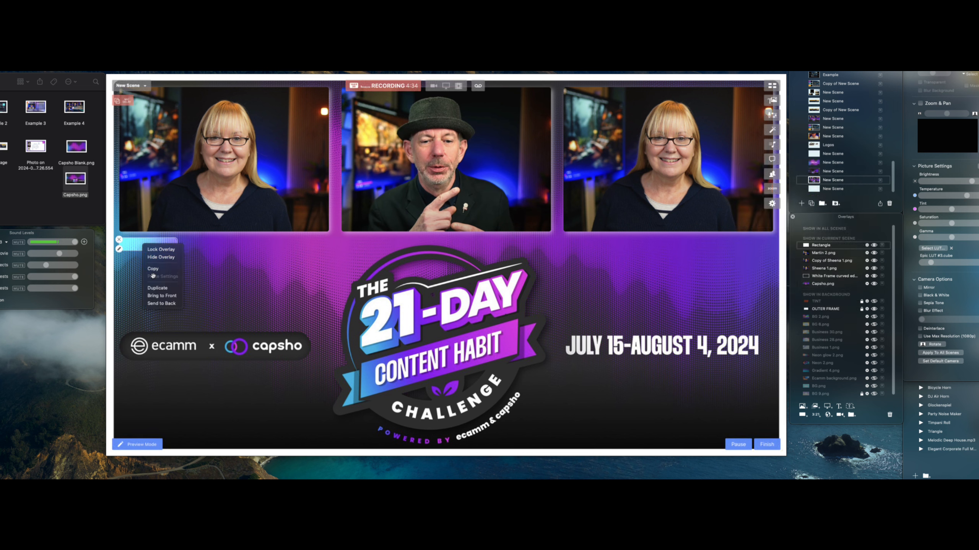
{"action": "left_click", "coordinate": [162, 286]}
{"action": "left_click_drag", "start_coordinate": [151, 258], "coordinate": [366, 245]}
{"action": "right_click", "coordinate": [365, 245]}
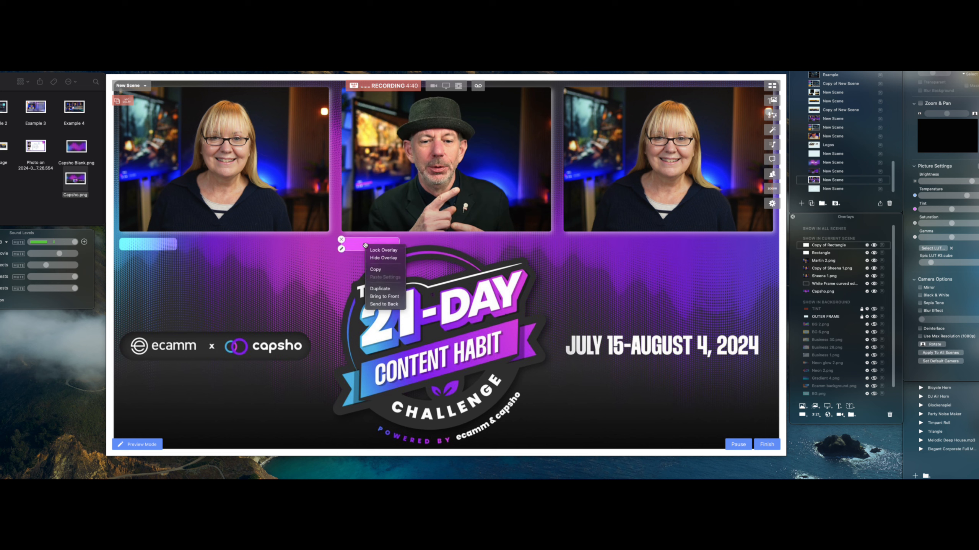
{"action": "left_click", "coordinate": [379, 288]}
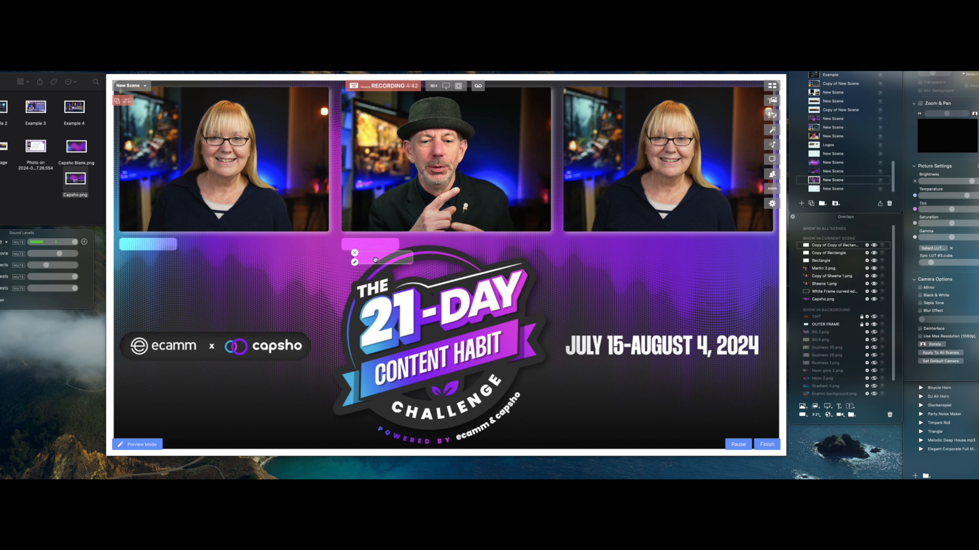
{"action": "left_click_drag", "start_coordinate": [366, 251], "coordinate": [585, 246]}
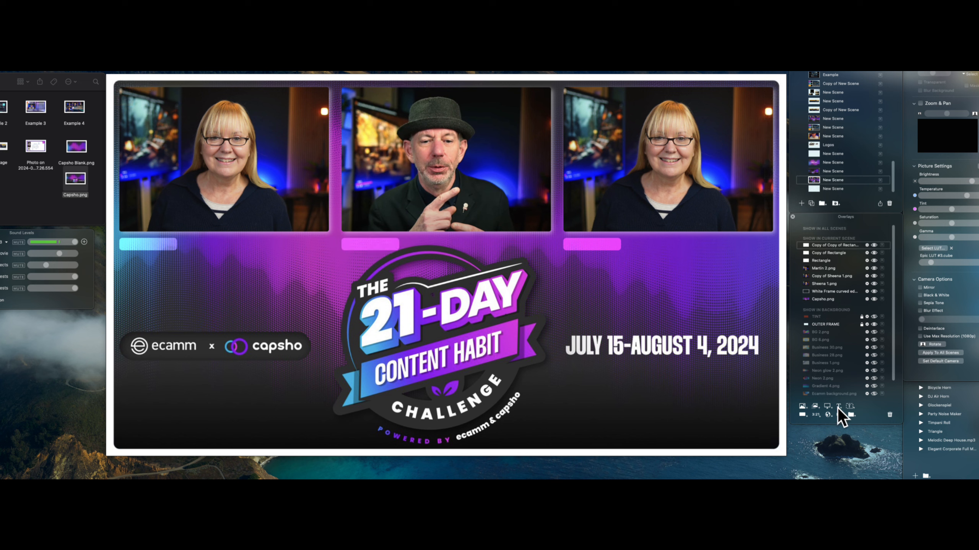
- Add a text overlay with the woman's first name in capitals, shrink it and centre it on the leftmost rectangle
{"action": "left_click", "coordinate": [838, 406]}
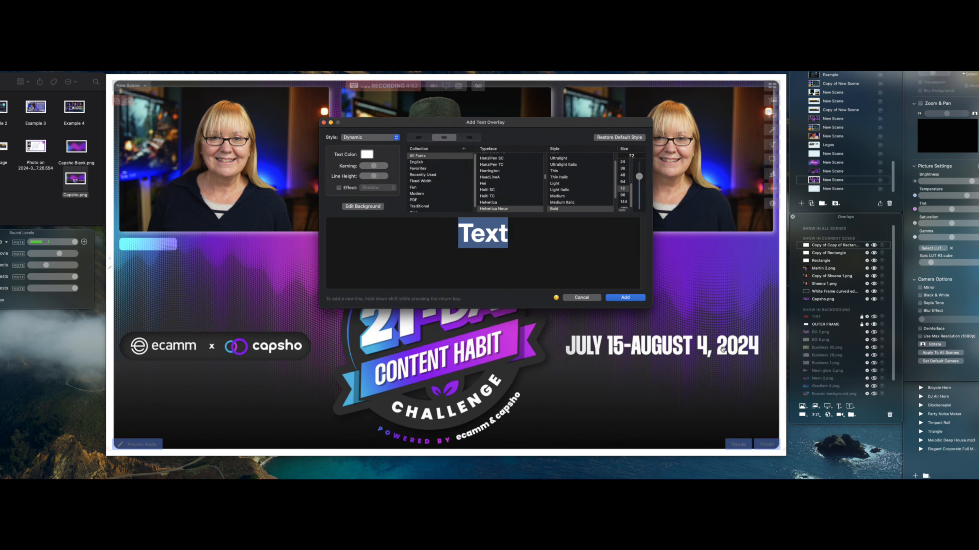
{"action": "type", "text": "S"}
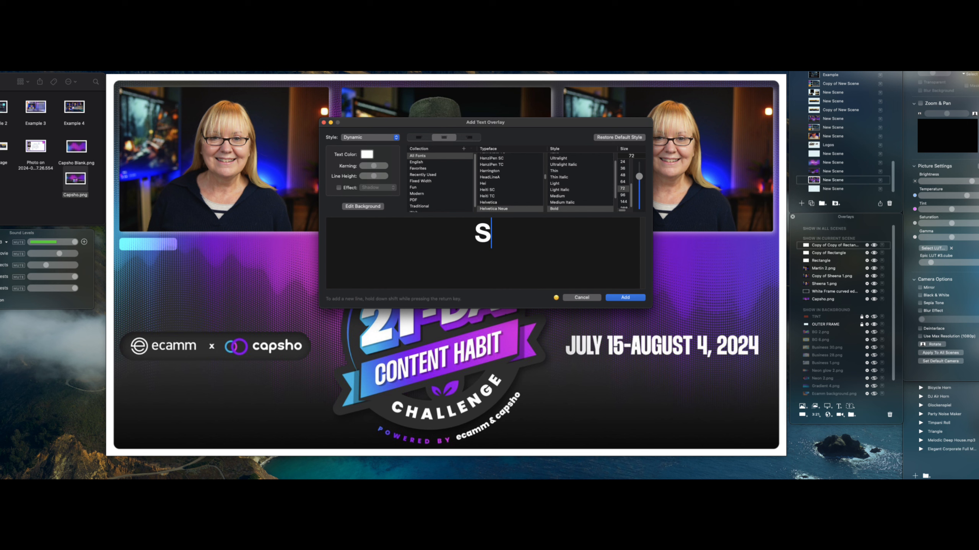
{"action": "type", "text": "HEENA"}
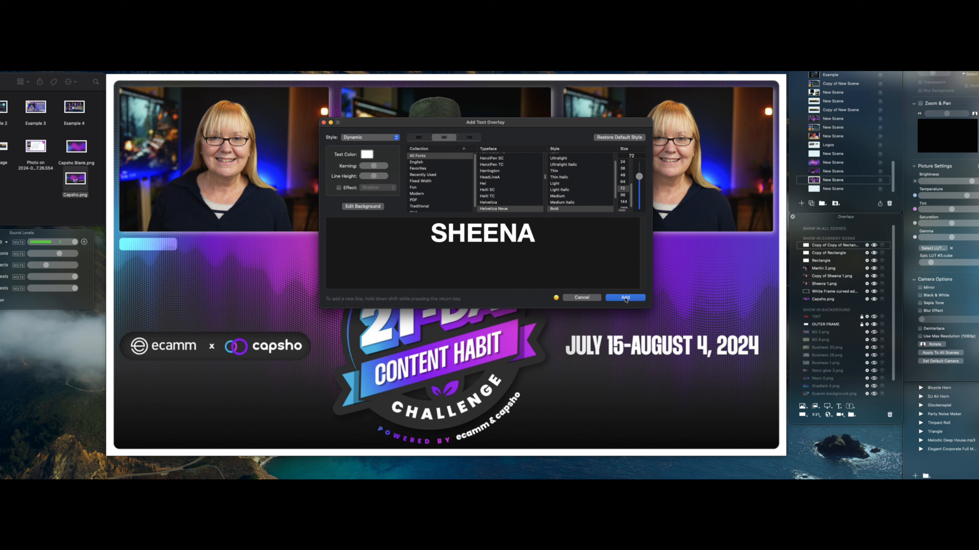
{"action": "left_click", "coordinate": [626, 299]}
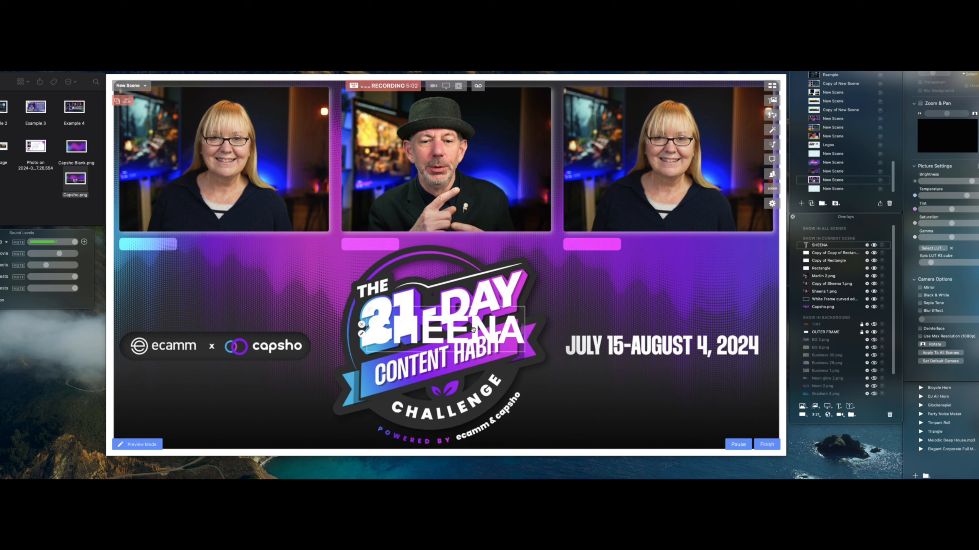
{"action": "left_click_drag", "start_coordinate": [471, 329], "coordinate": [292, 265]}
{"action": "left_click_drag", "start_coordinate": [343, 242], "coordinate": [147, 244]}
{"action": "key", "text": "Down"}
{"action": "key", "text": "Down"}
{"action": "key", "text": "Down"}
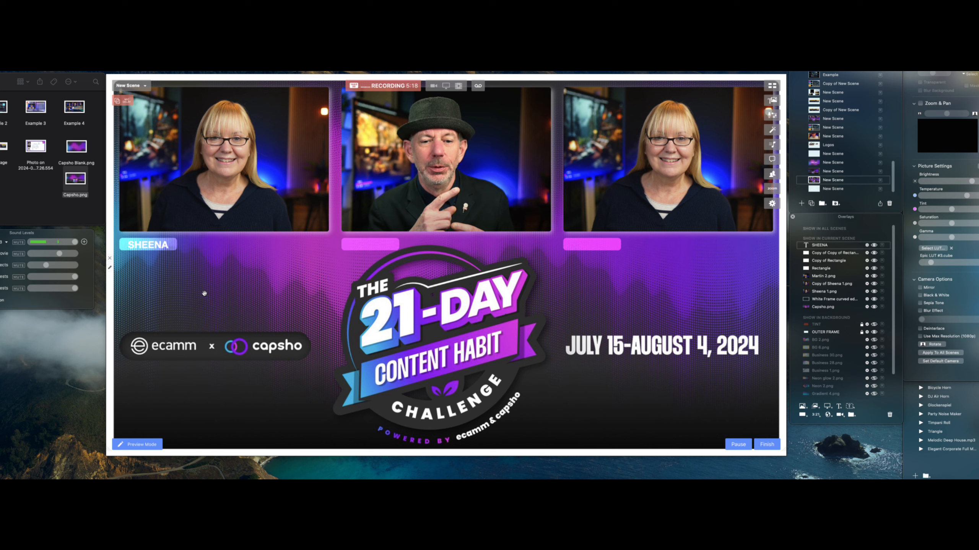
- Duplicate the name text twice and place the copies on the middle and rightmost rectangles
{"action": "mouse_move", "coordinate": [150, 245]}
{"action": "right_click", "coordinate": [150, 246]}
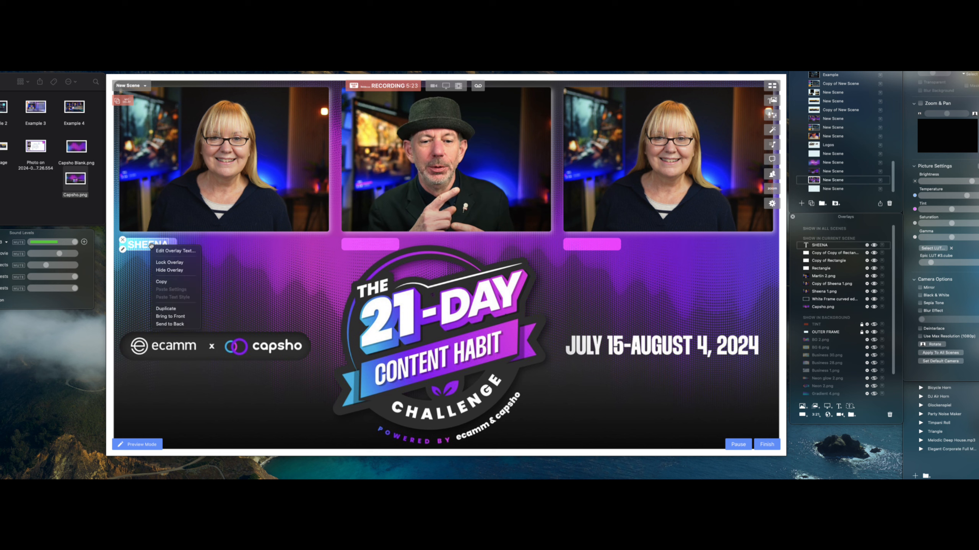
{"action": "left_click", "coordinate": [165, 309]}
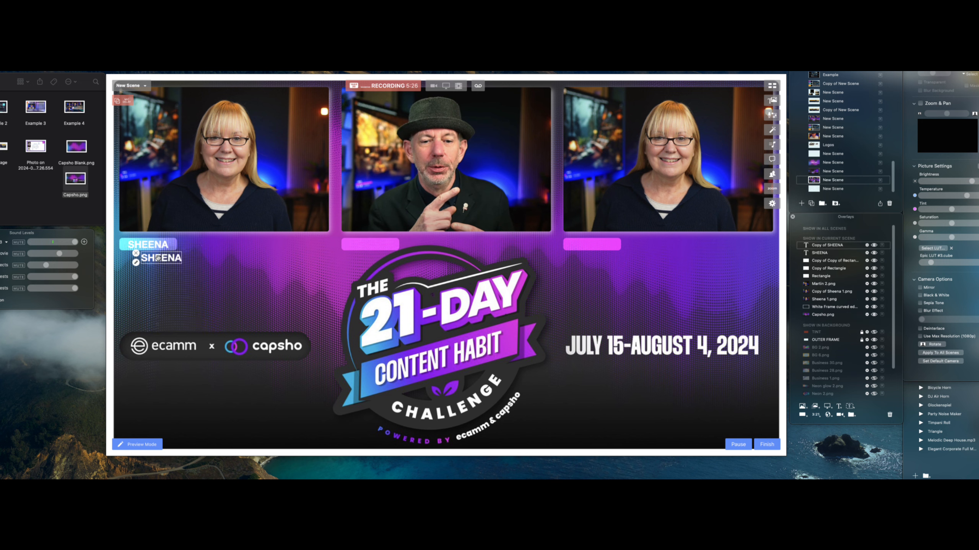
{"action": "left_click_drag", "start_coordinate": [159, 264], "coordinate": [366, 244]}
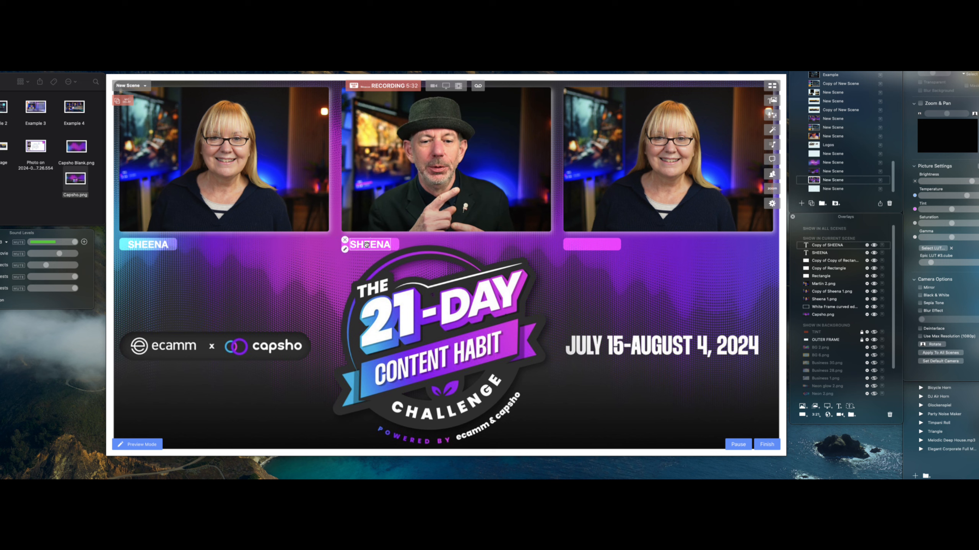
{"action": "right_click", "coordinate": [366, 244]}
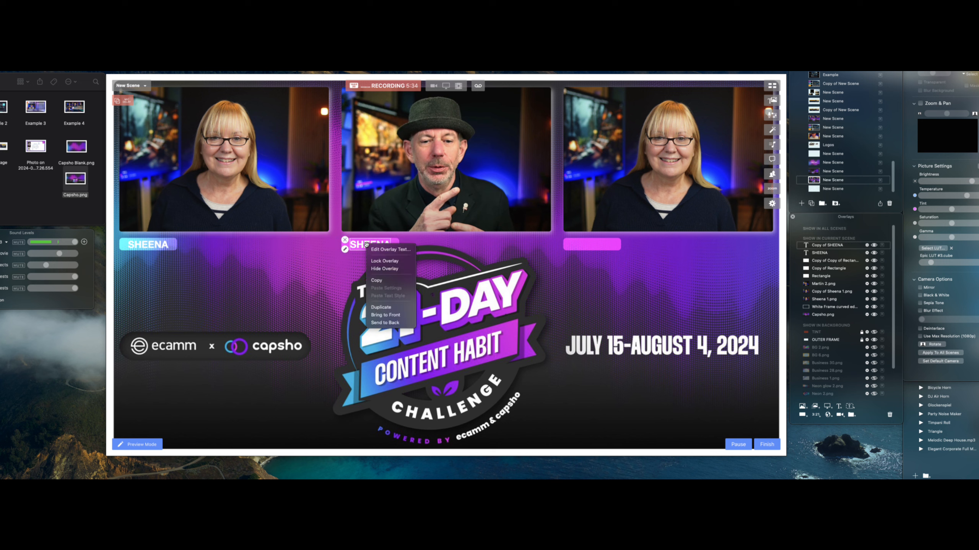
{"action": "left_click", "coordinate": [380, 308]}
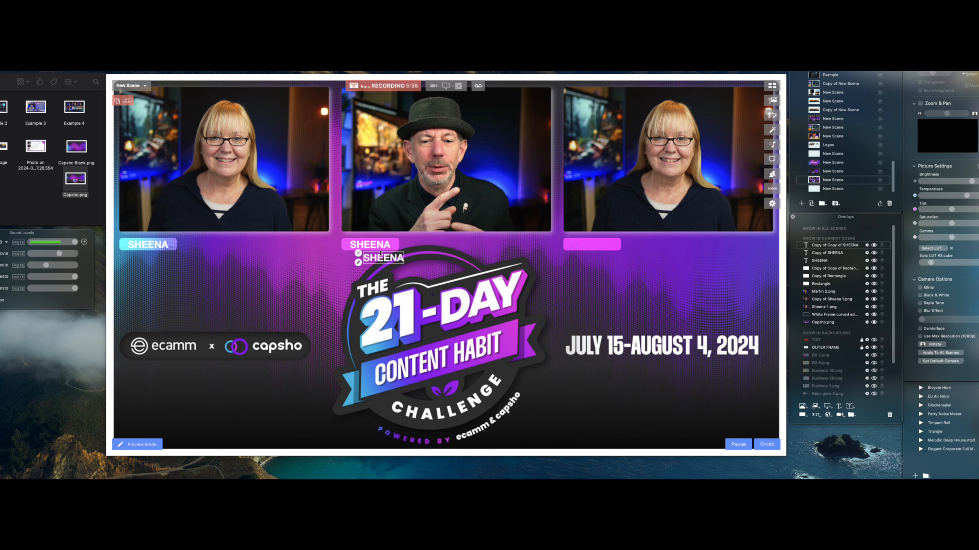
{"action": "left_click_drag", "start_coordinate": [376, 256], "coordinate": [591, 245]}
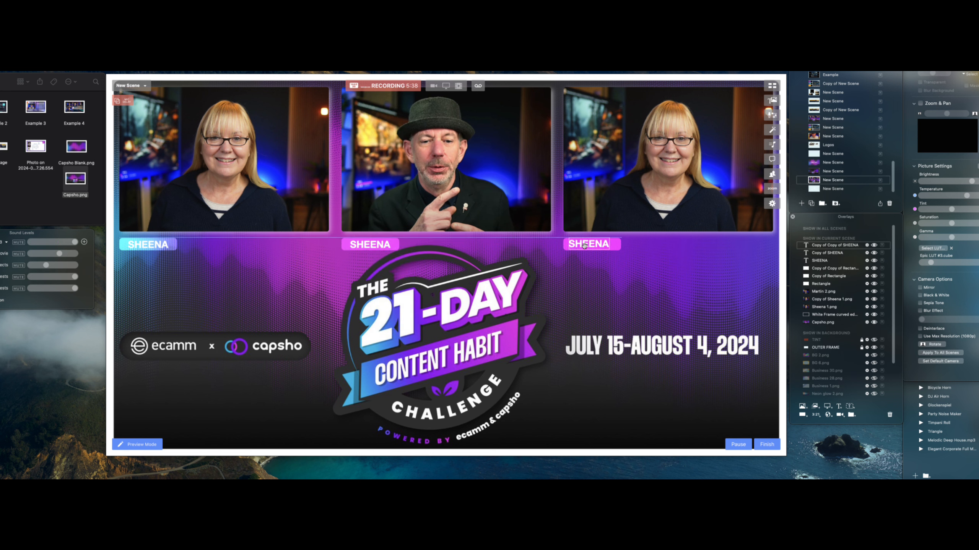
- Replace the text of the name label under the middle photo with the man's first name in capitals
{"action": "double_click", "coordinate": [369, 243]}
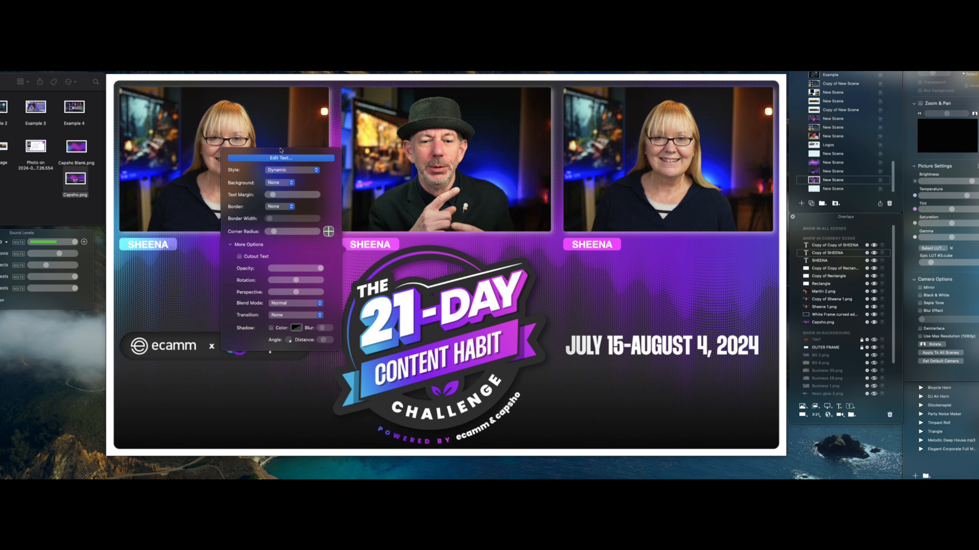
{"action": "left_click", "coordinate": [290, 159]}
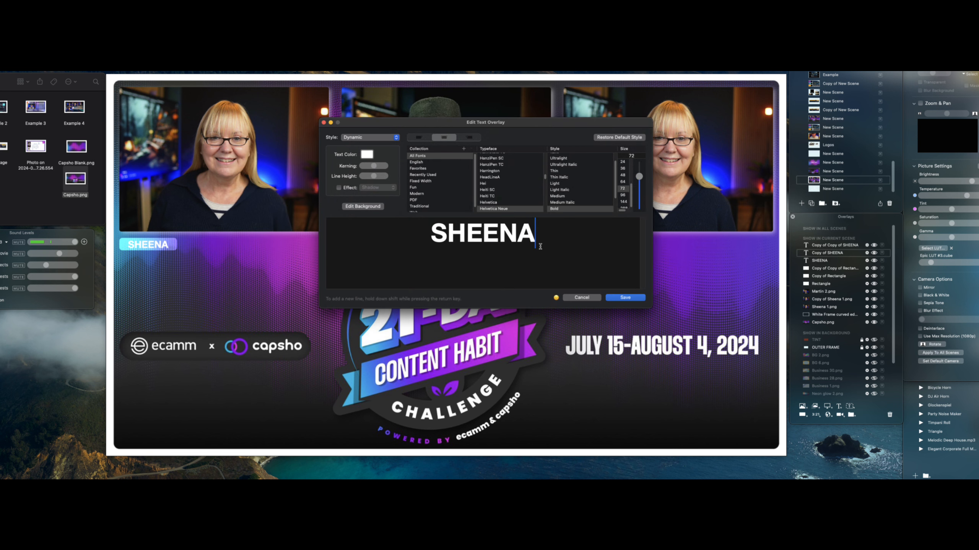
{"action": "left_click_drag", "start_coordinate": [538, 234], "coordinate": [439, 236]}
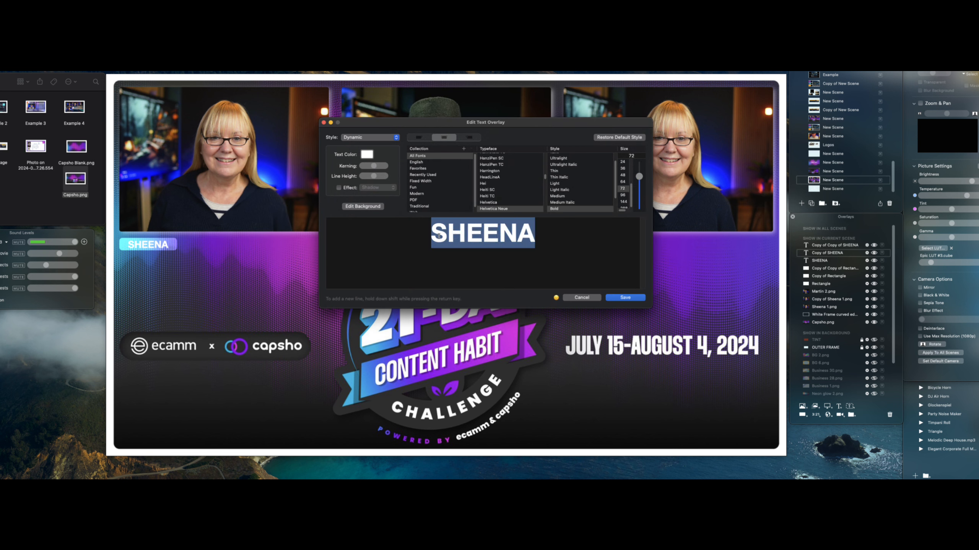
{"action": "type", "text": "MARTIN"}
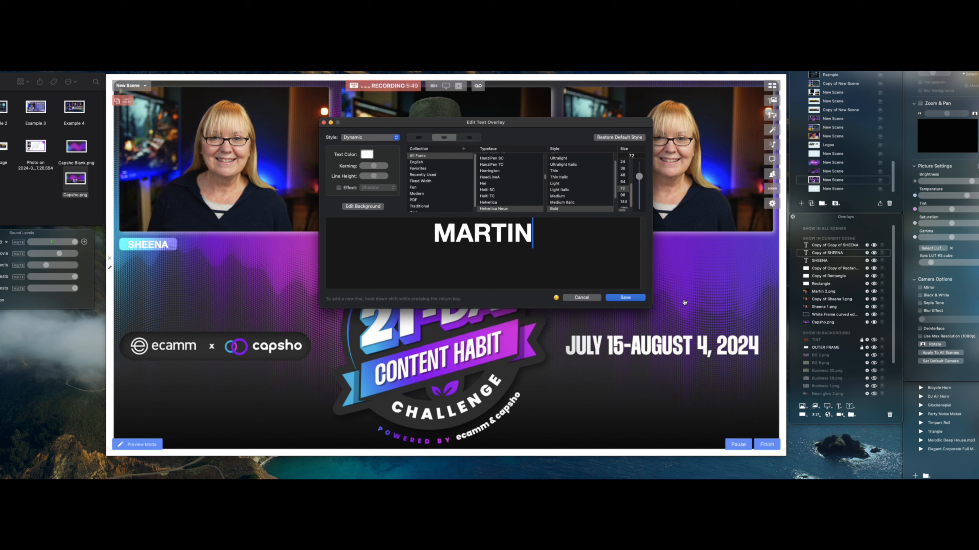
{"action": "left_click", "coordinate": [625, 297]}
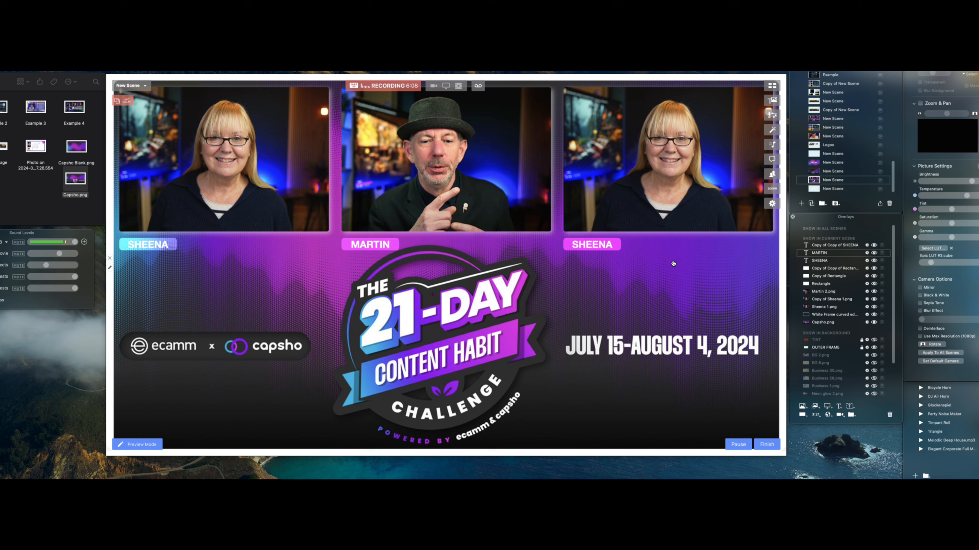
- Switch to the "Vertical Videos on LinkedIn: Yay or Nay?" scene and add Capsho Blank.png as an overlay filling the scene
{"action": "left_click", "coordinate": [815, 189]}
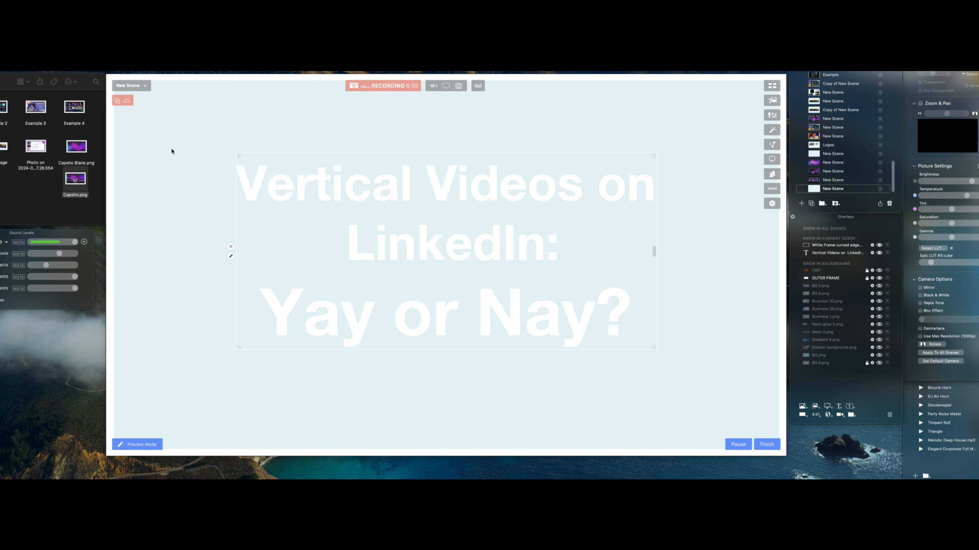
{"action": "left_click", "coordinate": [79, 146]}
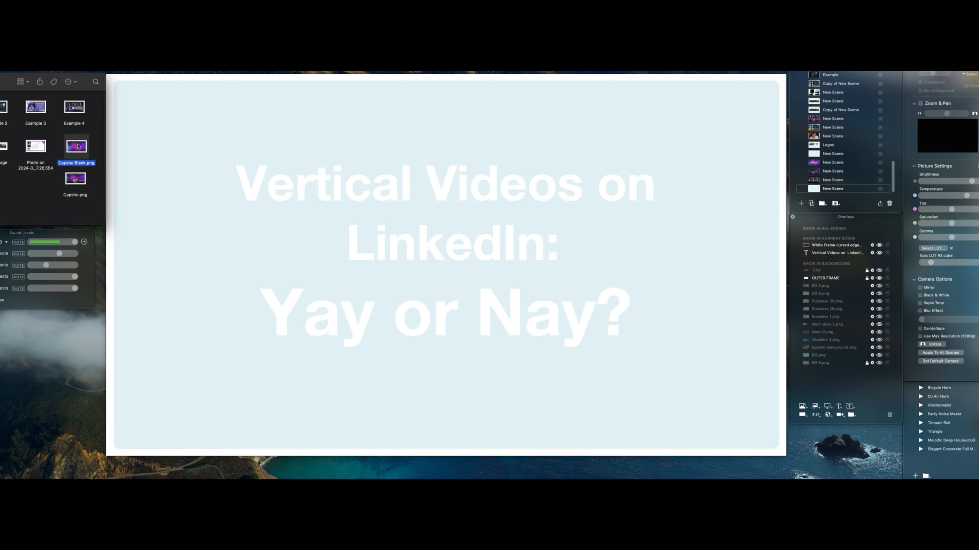
{"action": "left_click_drag", "start_coordinate": [77, 147], "coordinate": [449, 218]}
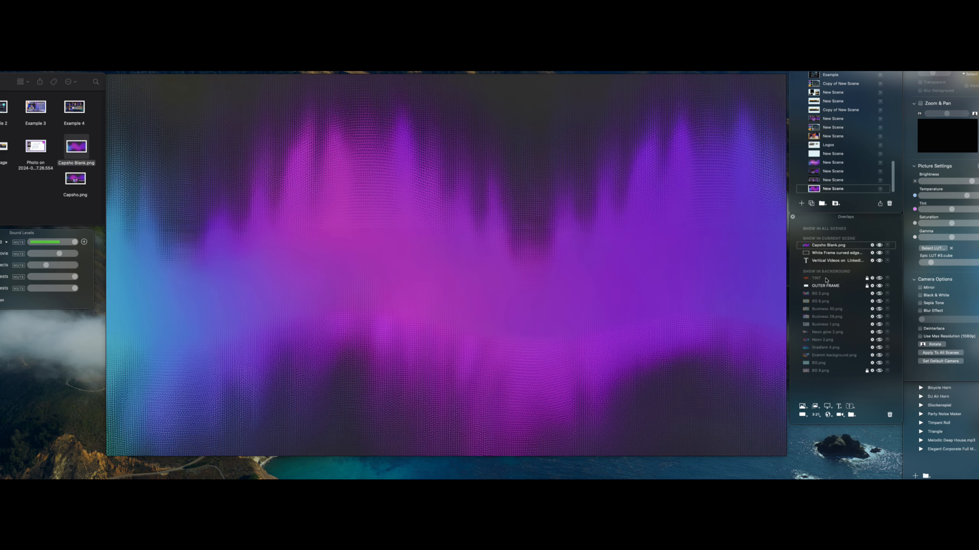